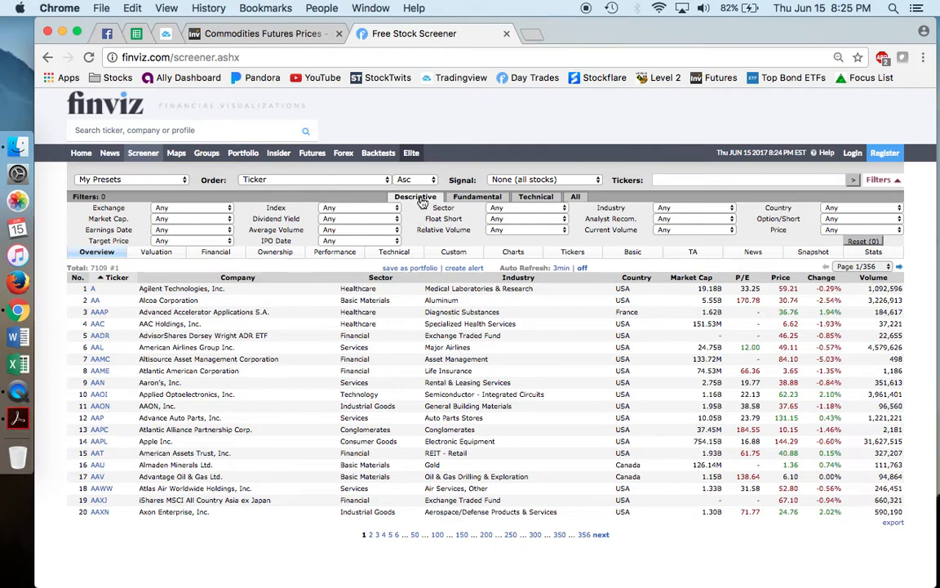
- Filter the stock screener to a price Over $20 and an average volume Over 500K
{"action": "left_click", "coordinate": [863, 230]}
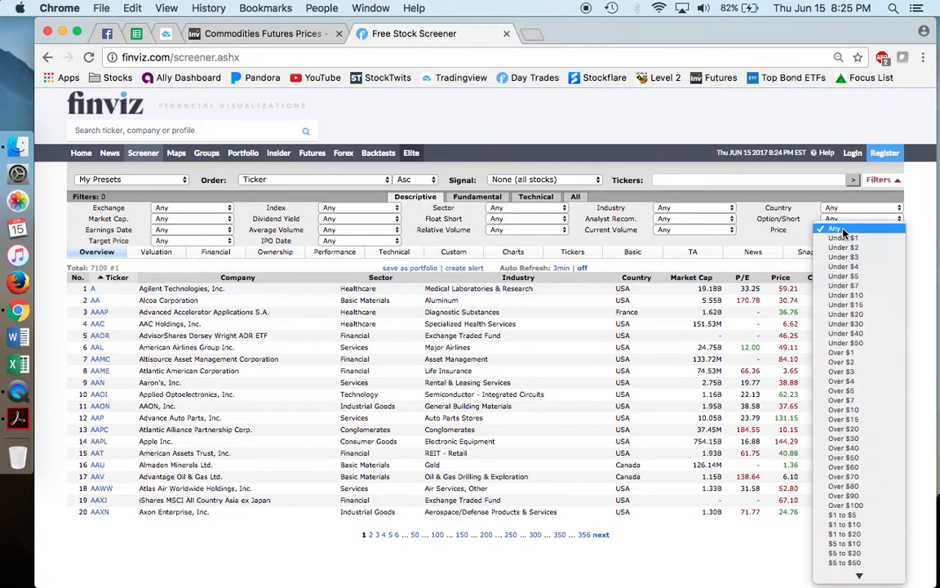
{"action": "left_click", "coordinate": [859, 432]}
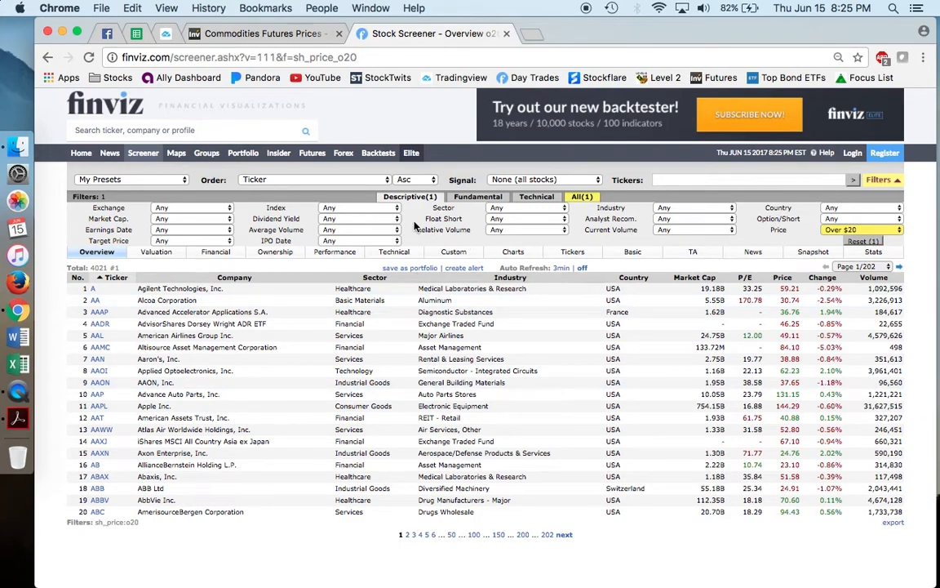
{"action": "left_click", "coordinate": [384, 232]}
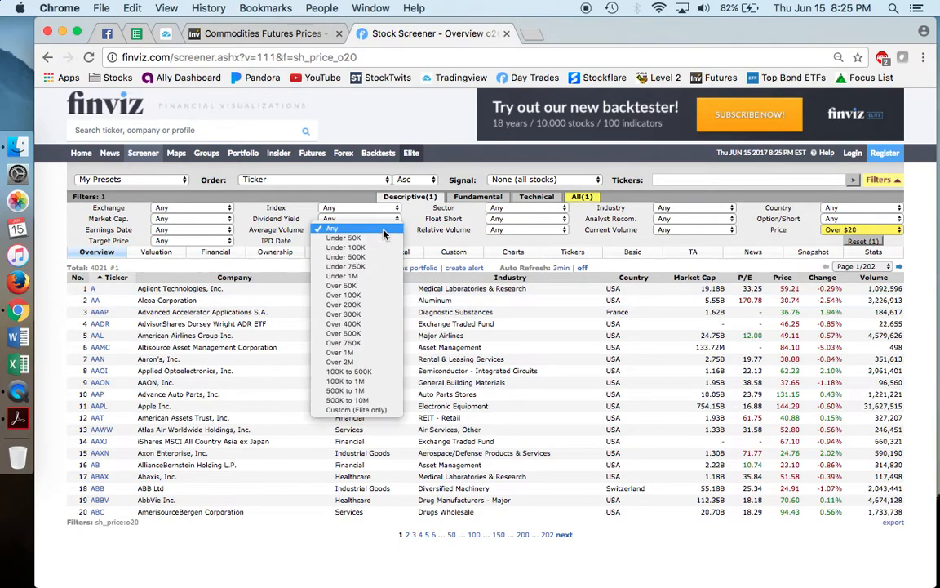
{"action": "left_click", "coordinate": [371, 334]}
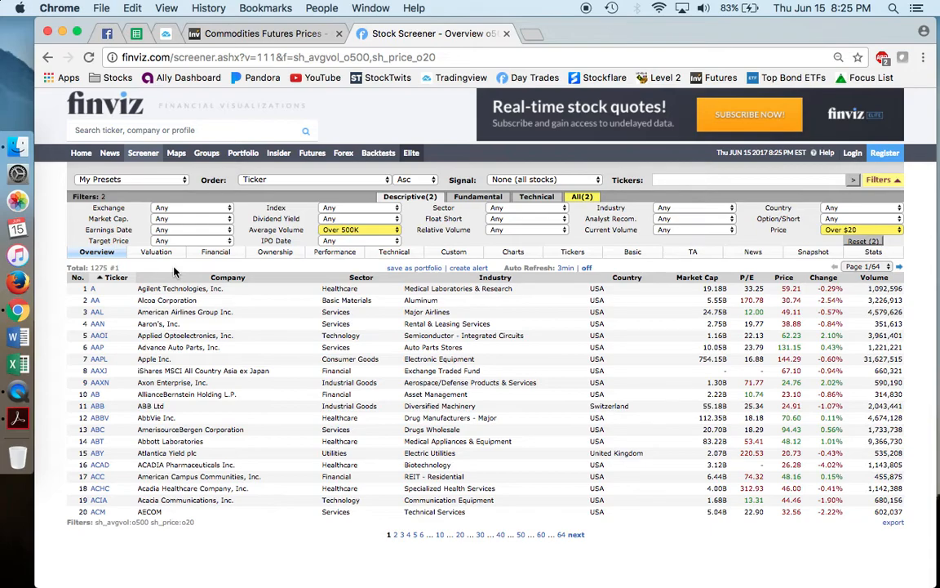
- Set the Float Short filter to Low (<5%) and show the results in the Custom view
{"action": "left_click", "coordinate": [506, 220]}
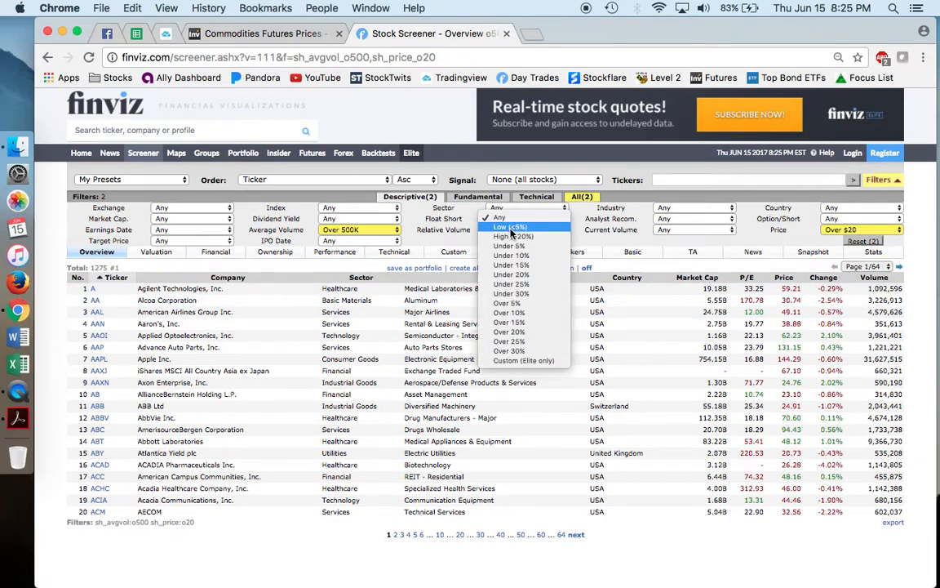
{"action": "left_click", "coordinate": [511, 227]}
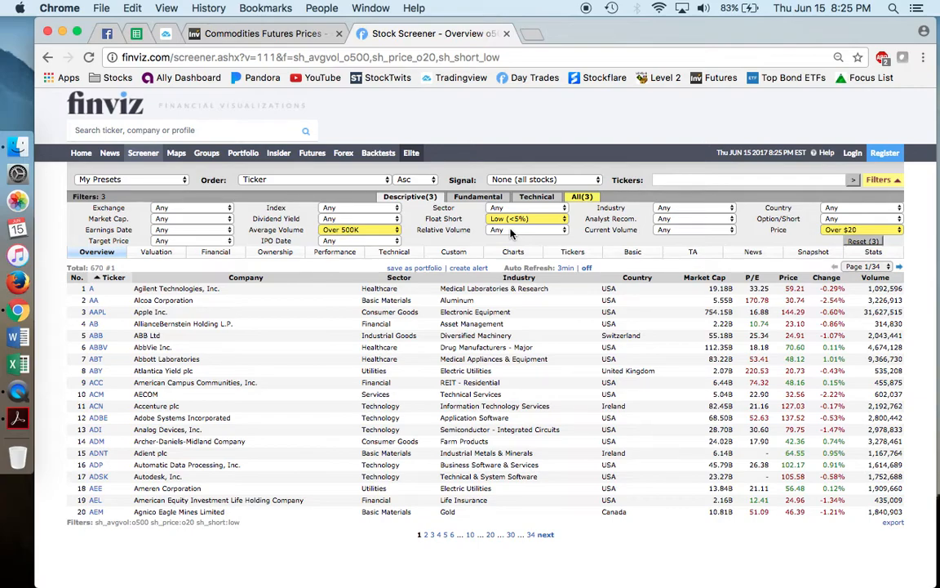
{"action": "left_click", "coordinate": [455, 253]}
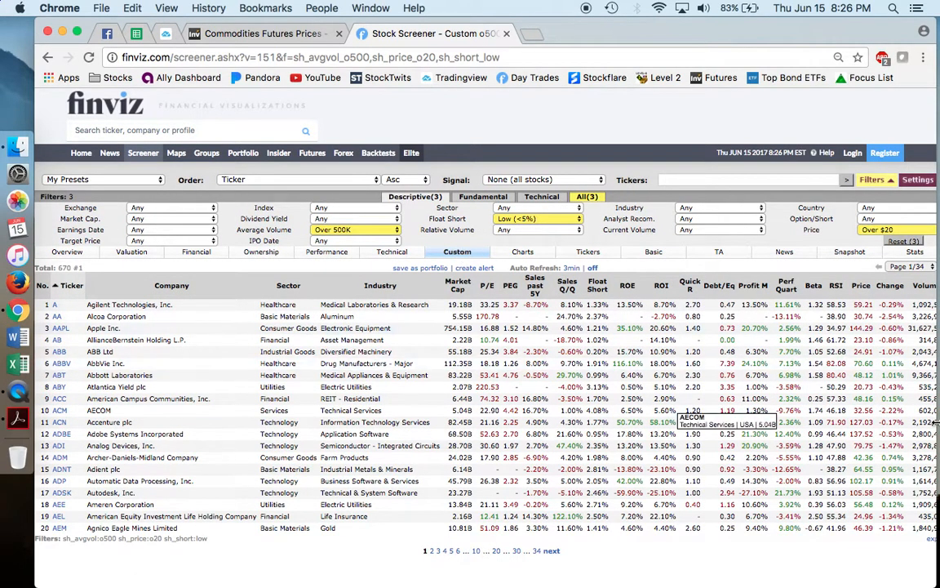
{"action": "key", "text": "super+minus"}
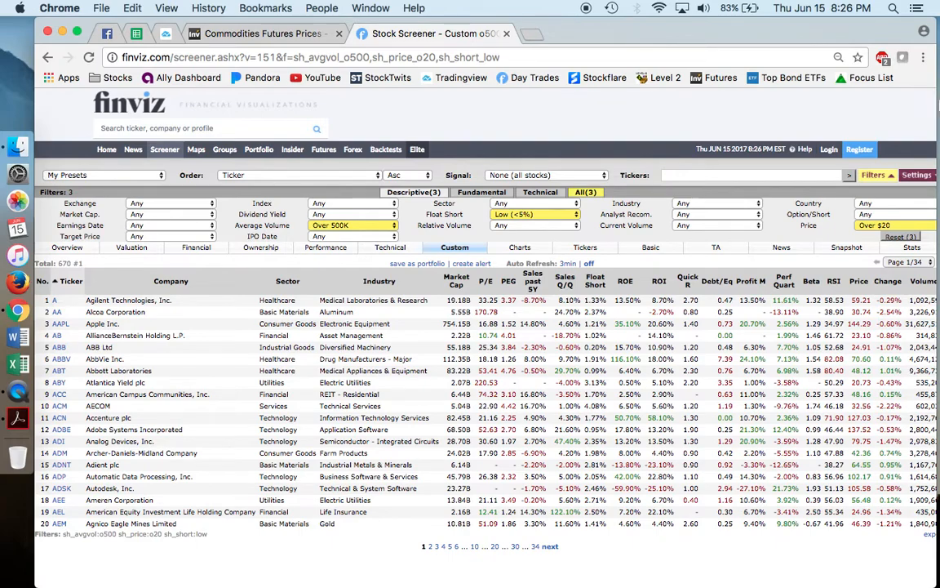
{"action": "left_click_drag", "start_coordinate": [936, 100], "coordinate": [939, 101]}
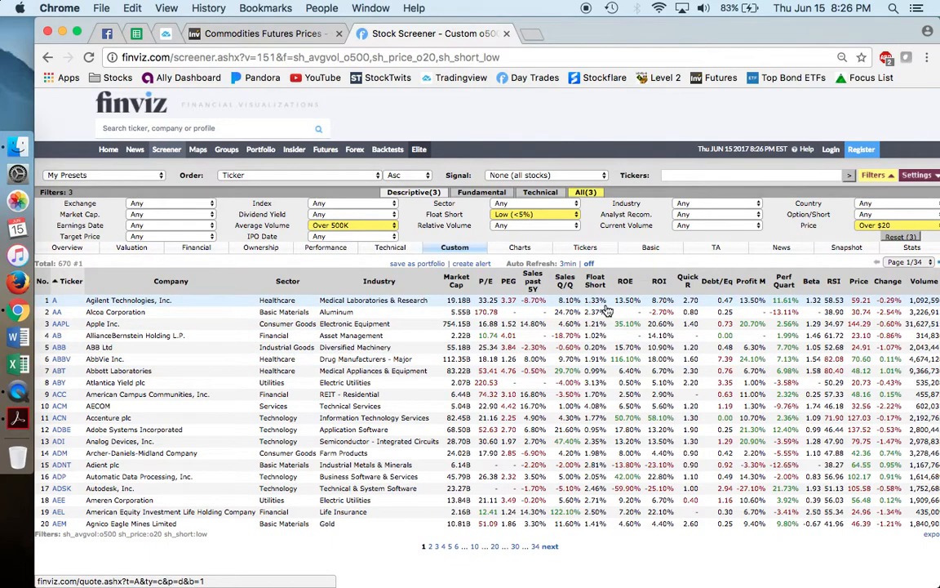
{"action": "left_click_drag", "start_coordinate": [933, 98], "coordinate": [929, 99]}
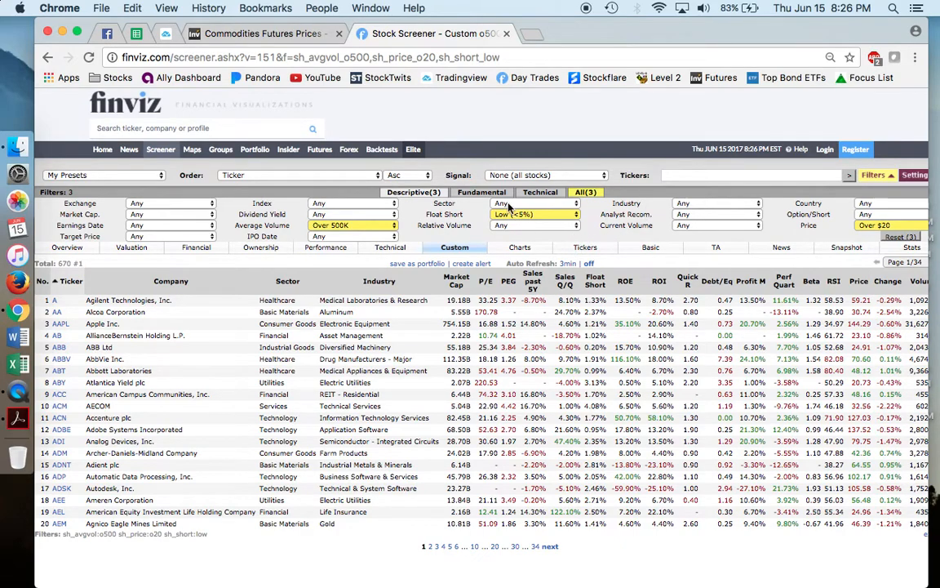
- Among the fundamental filters, limit Price/Free Cash Flow to Under 20
{"action": "left_click", "coordinate": [482, 193]}
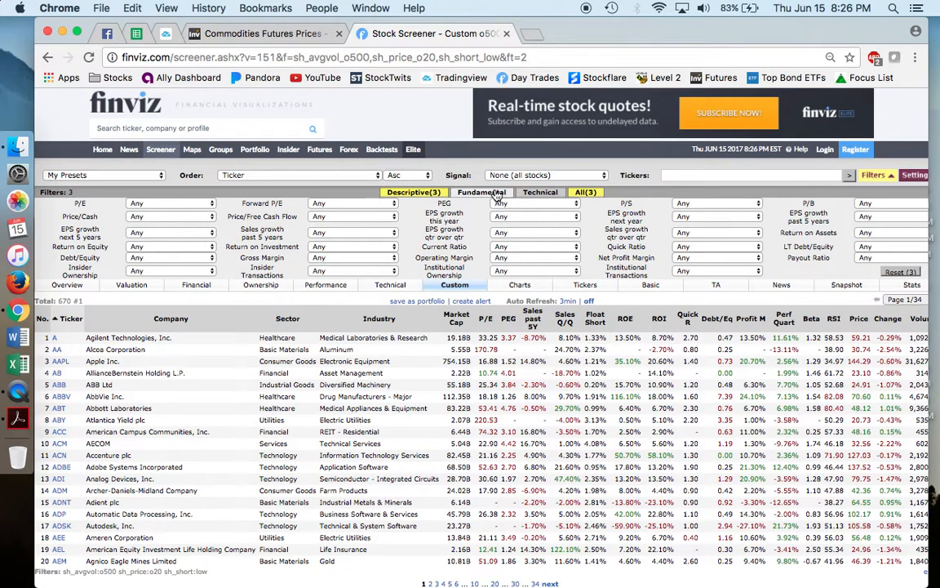
{"action": "left_click", "coordinate": [374, 222]}
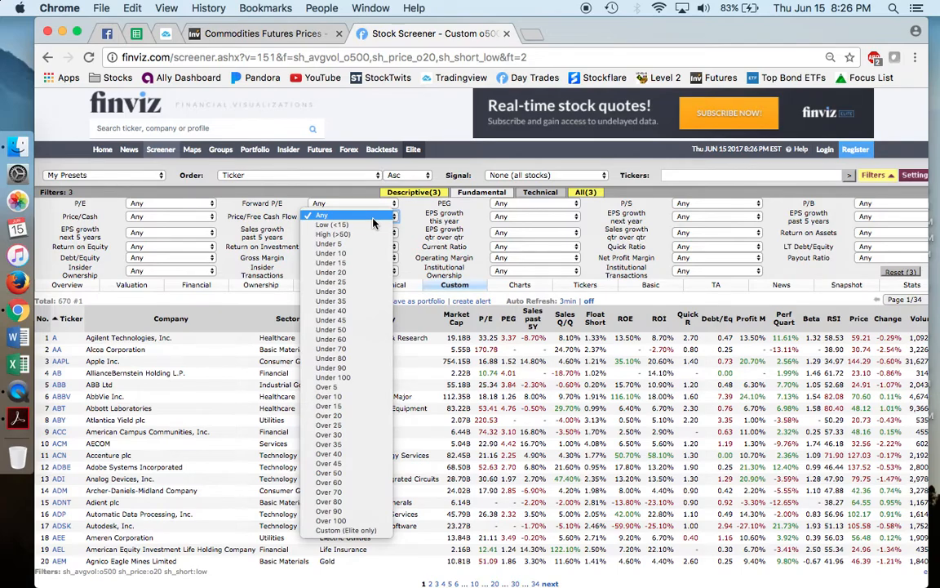
{"action": "left_click", "coordinate": [362, 272]}
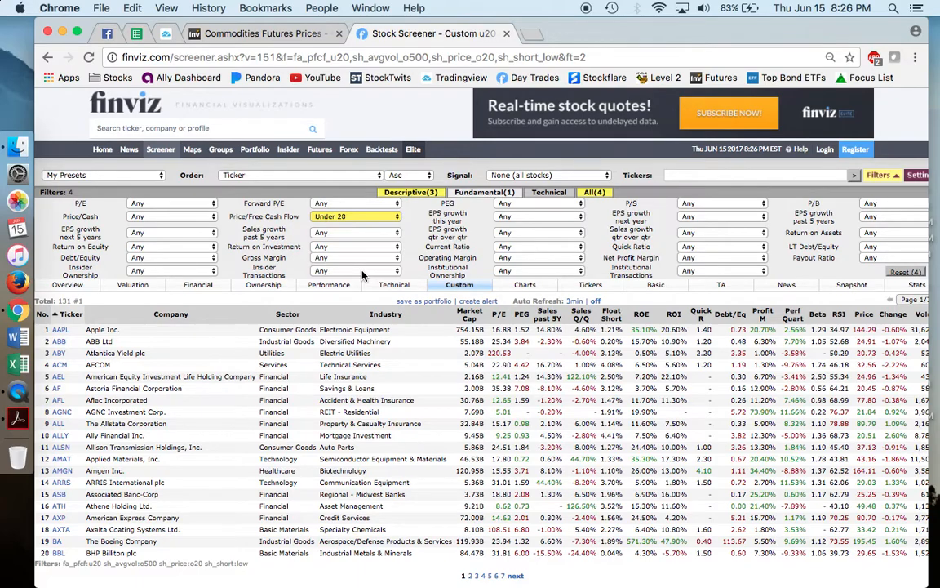
{"action": "left_click", "coordinate": [361, 217]}
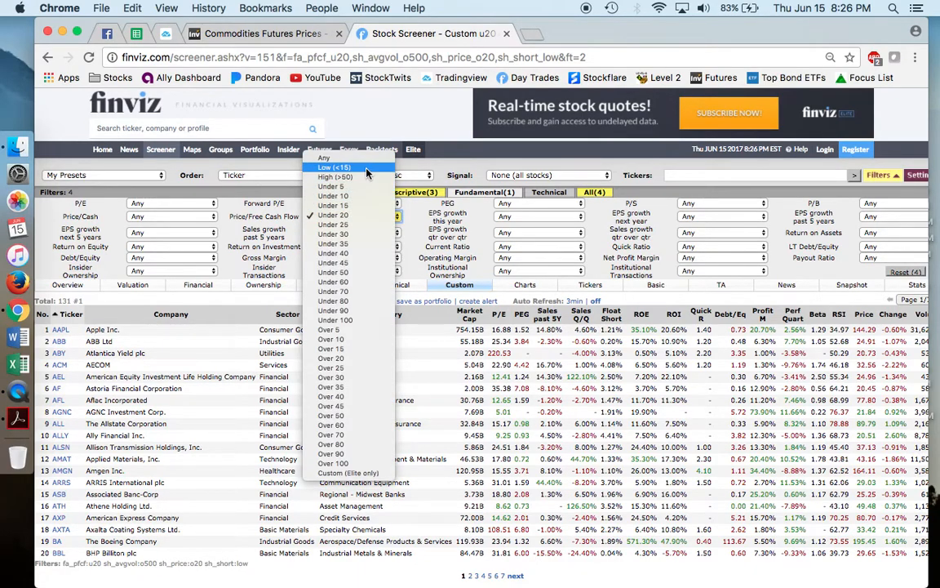
{"action": "left_click", "coordinate": [439, 167]}
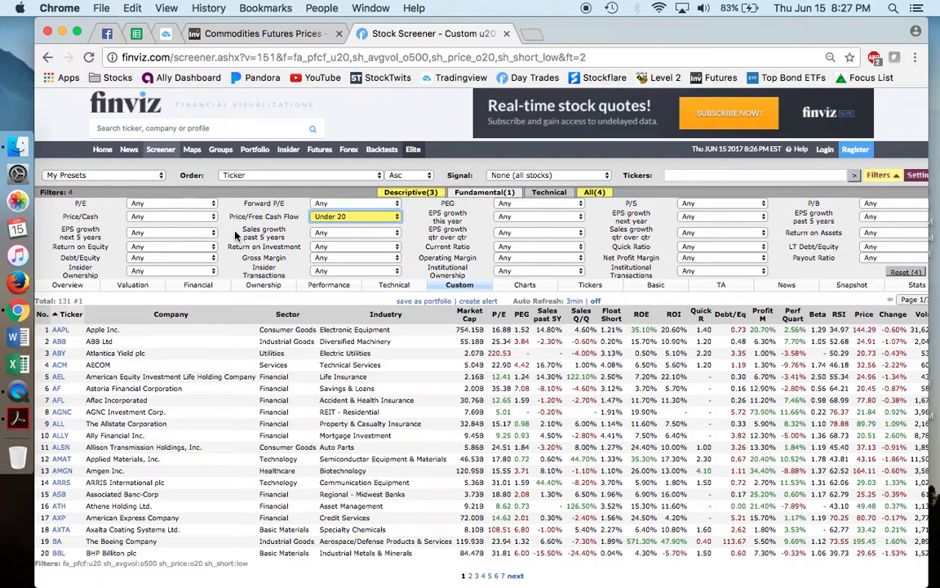
- Set both EPS growth past 5 years and EPS growth next year to Positive (>0%)
{"action": "left_click", "coordinate": [886, 217]}
{"action": "left_click", "coordinate": [880, 234]}
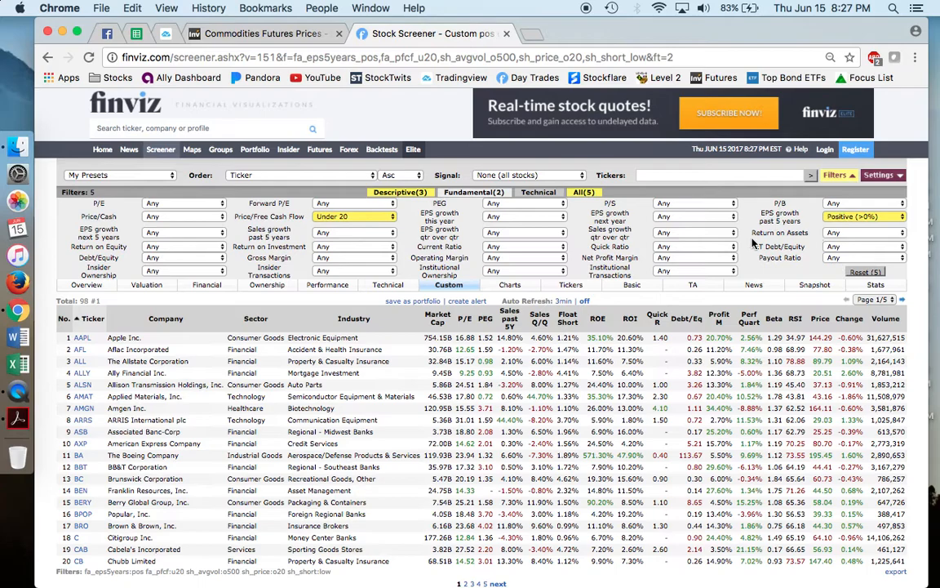
{"action": "left_click", "coordinate": [661, 216]}
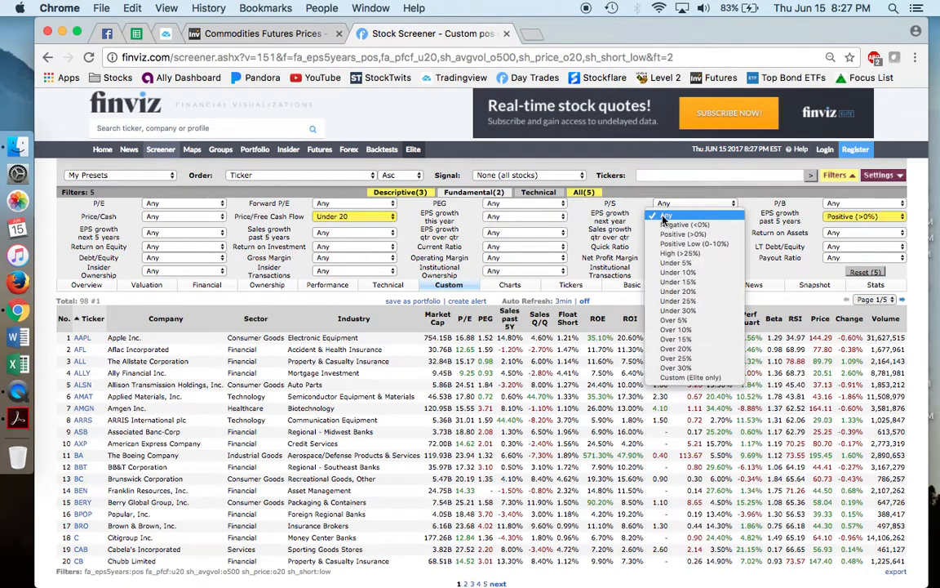
{"action": "left_click", "coordinate": [672, 235]}
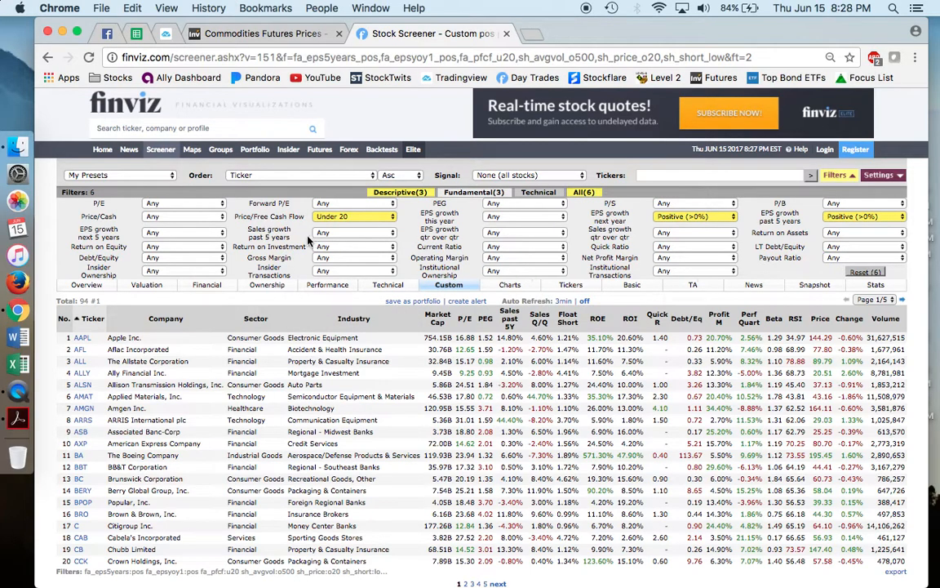
- Set both Return on Equity and Return on Investment to Positive (>0%)
{"action": "left_click", "coordinate": [209, 247]}
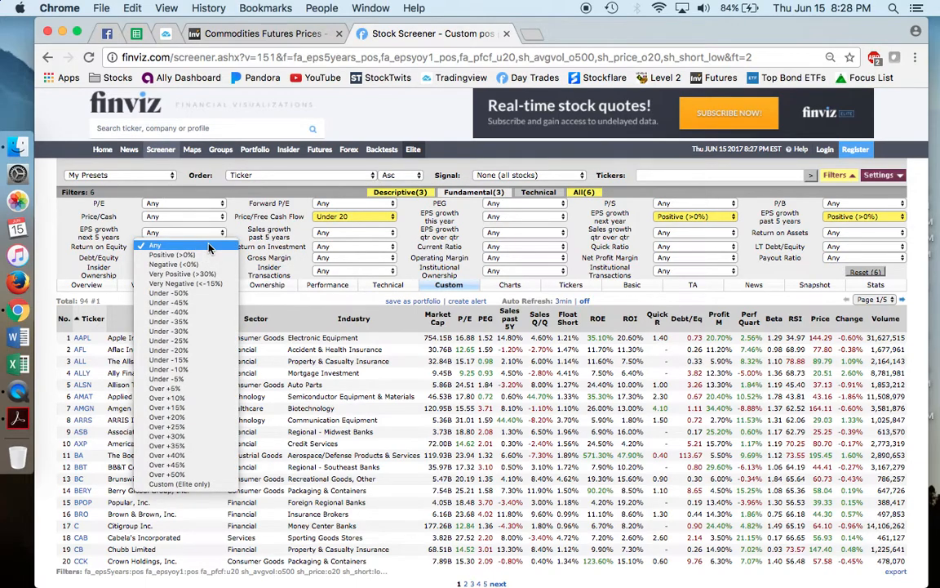
{"action": "left_click", "coordinate": [205, 255]}
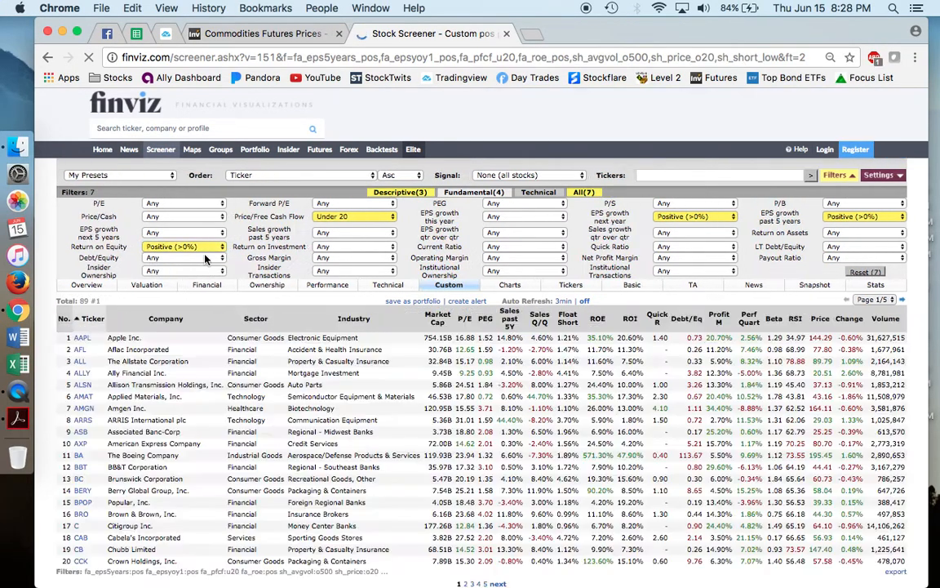
{"action": "left_click", "coordinate": [344, 248]}
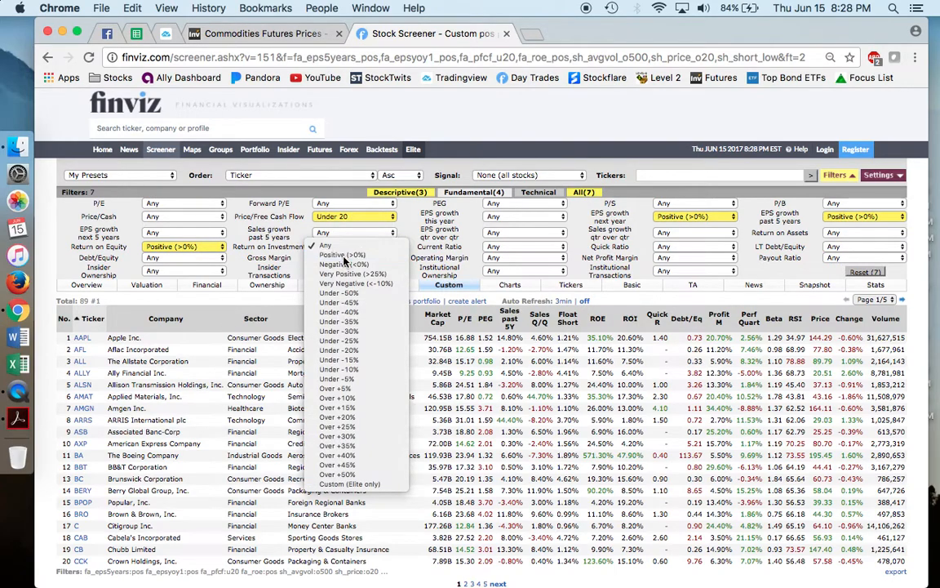
{"action": "left_click", "coordinate": [345, 256]}
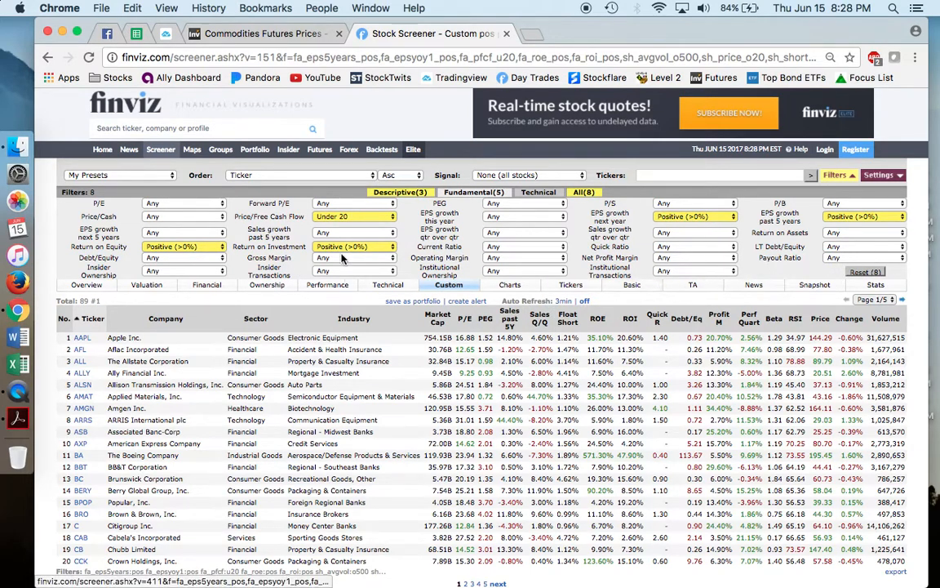
- Limit Debt/Equity to Under 1 and set the technical 50-Day Simple Moving Average filter to Price above SMA50
{"action": "left_click", "coordinate": [212, 258]}
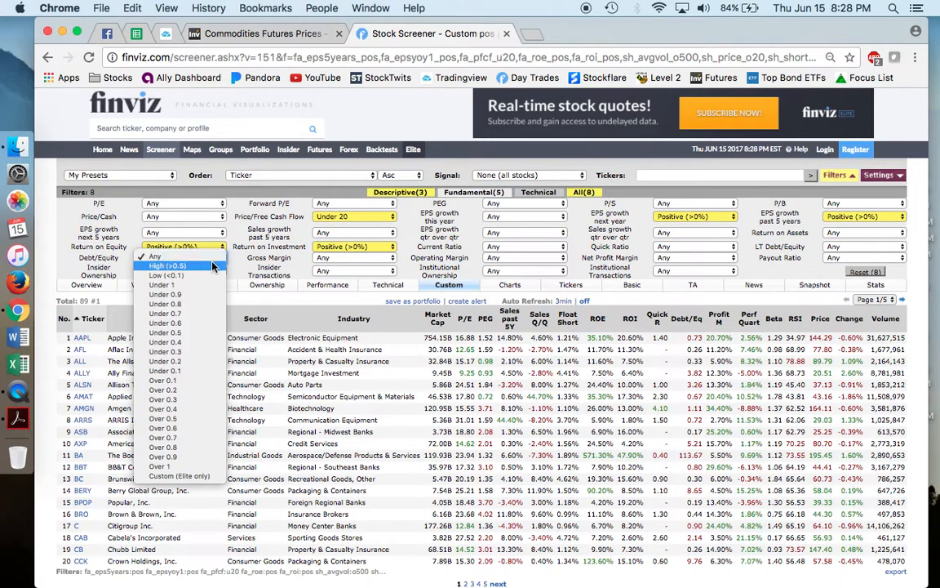
{"action": "left_click", "coordinate": [203, 286]}
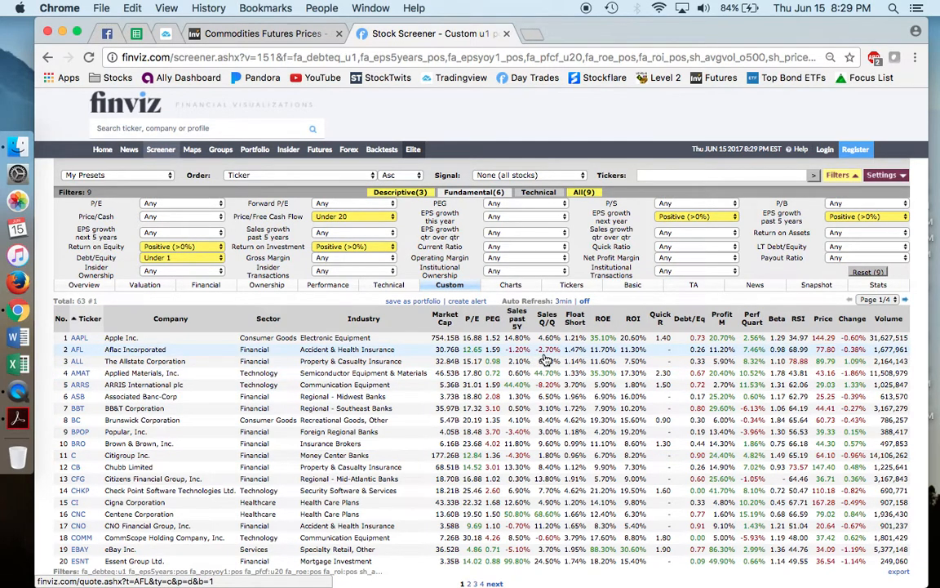
{"action": "left_click", "coordinate": [550, 198]}
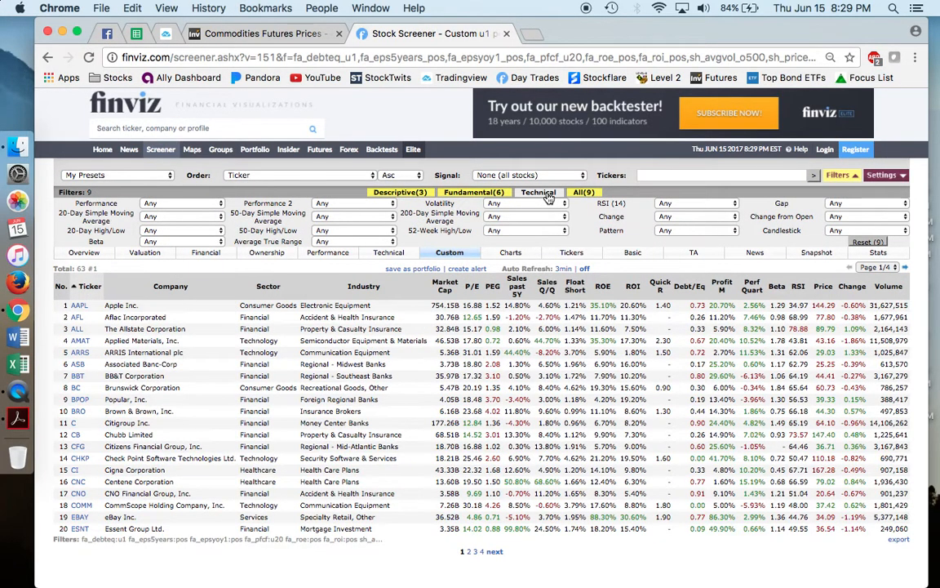
{"action": "left_click", "coordinate": [380, 218]}
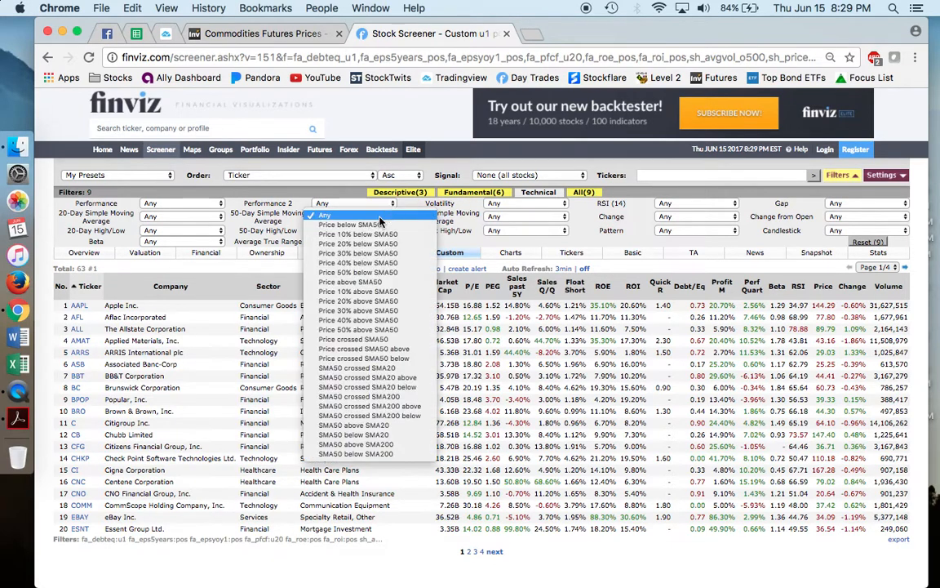
{"action": "left_click", "coordinate": [375, 283]}
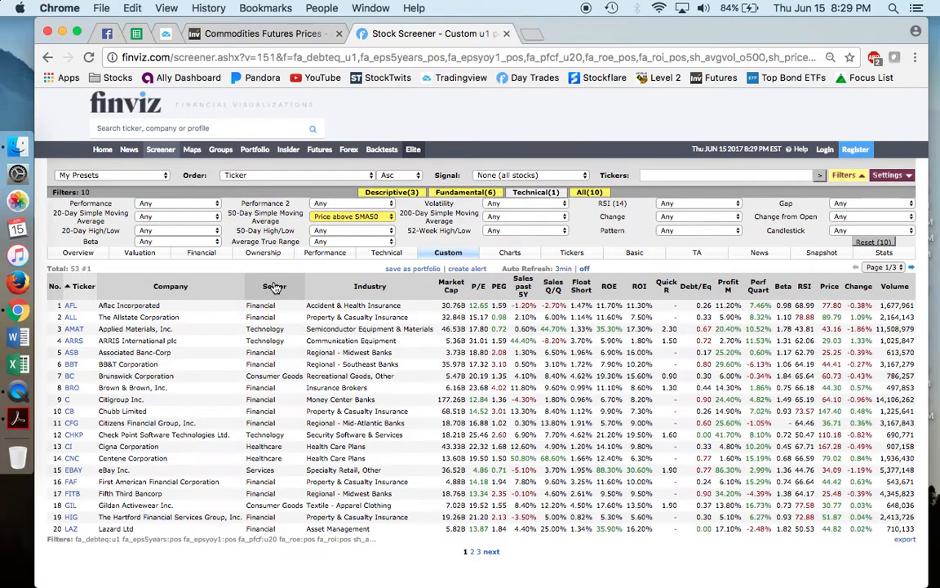
- Sort the screened stocks by P/E in ascending order, and re-sort them by sector
{"action": "left_click", "coordinate": [477, 287]}
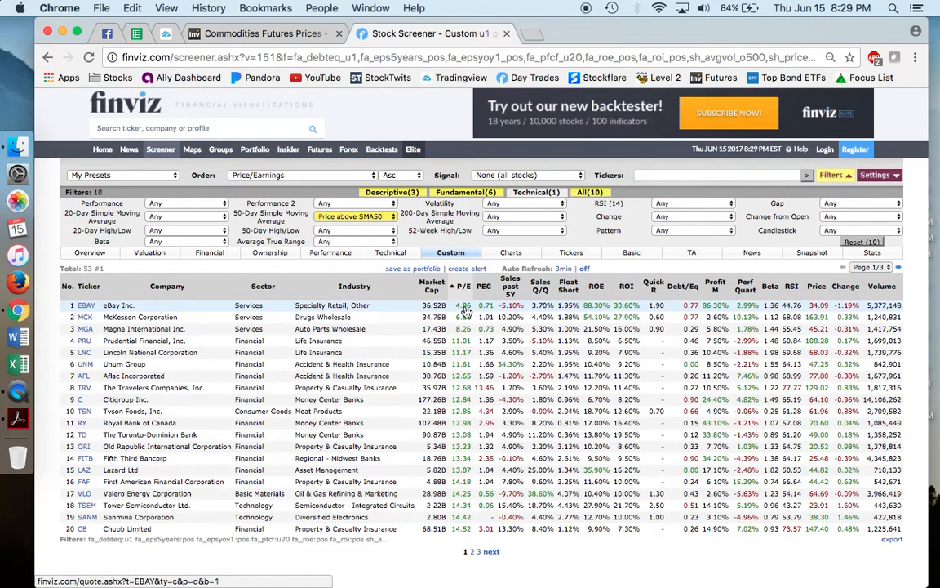
{"action": "left_click", "coordinate": [264, 290]}
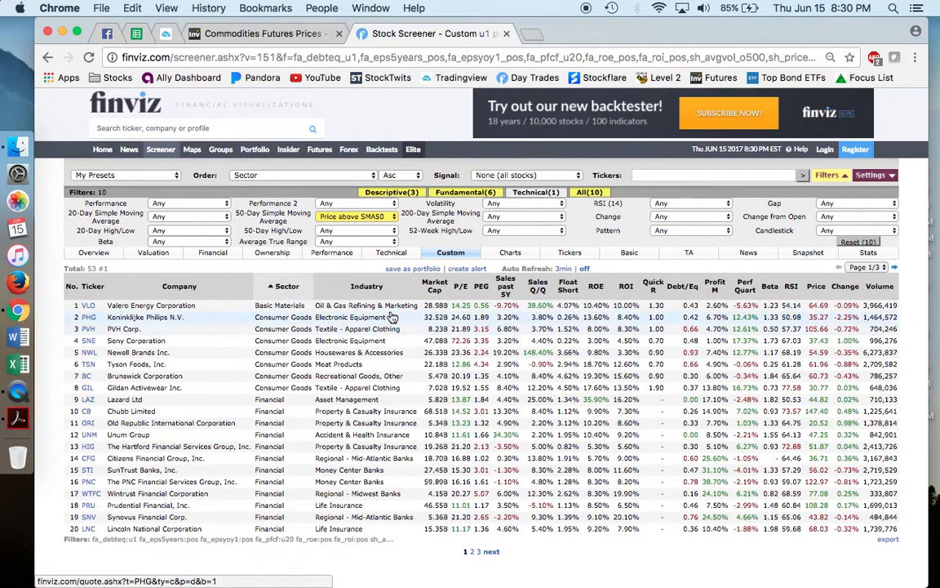
- Show the screened stocks as charts and look through the daily price charts on the first results page
{"action": "left_click", "coordinate": [510, 253]}
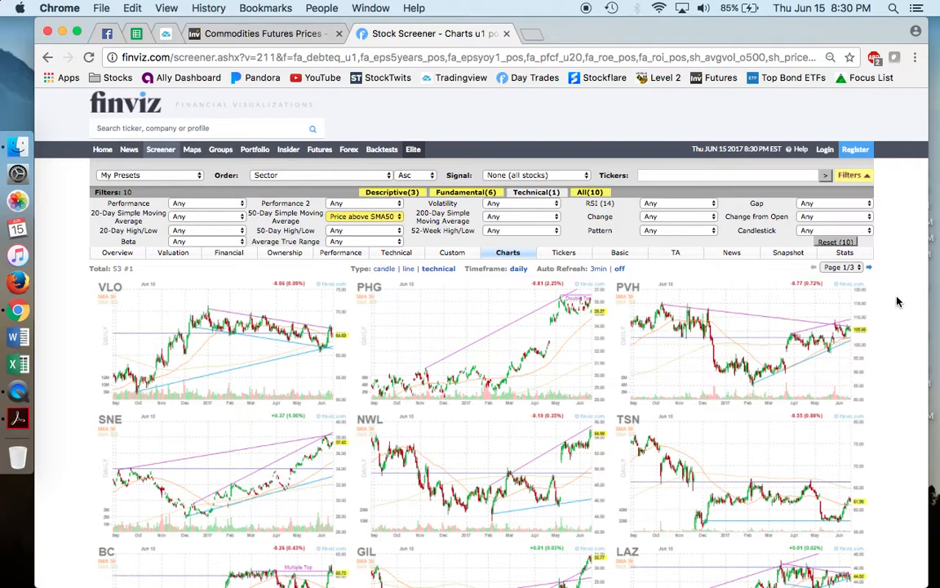
{"action": "scroll", "coordinate": [898, 302], "scroll_direction": "down", "scroll_amount": 5}
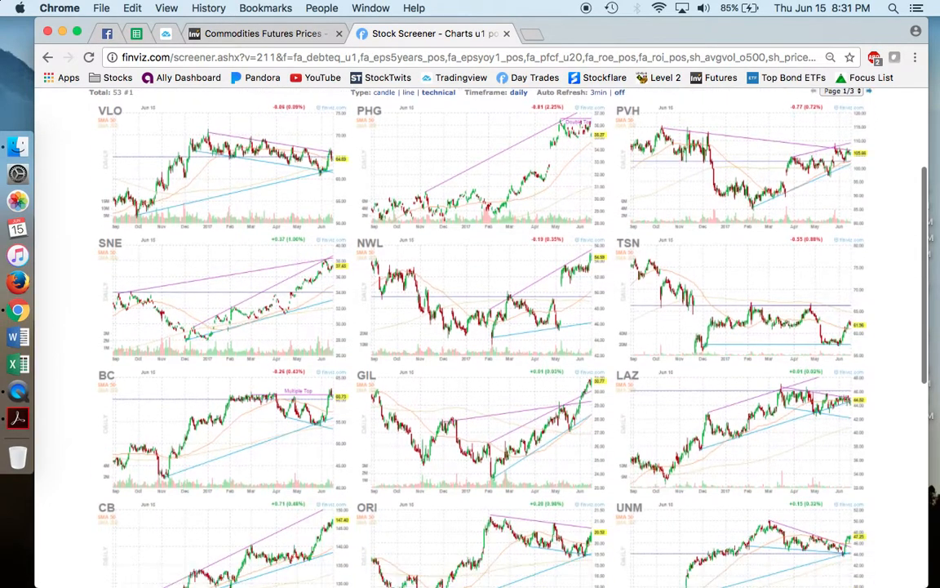
{"action": "scroll", "coordinate": [482, 335], "scroll_direction": "down", "scroll_amount": 1}
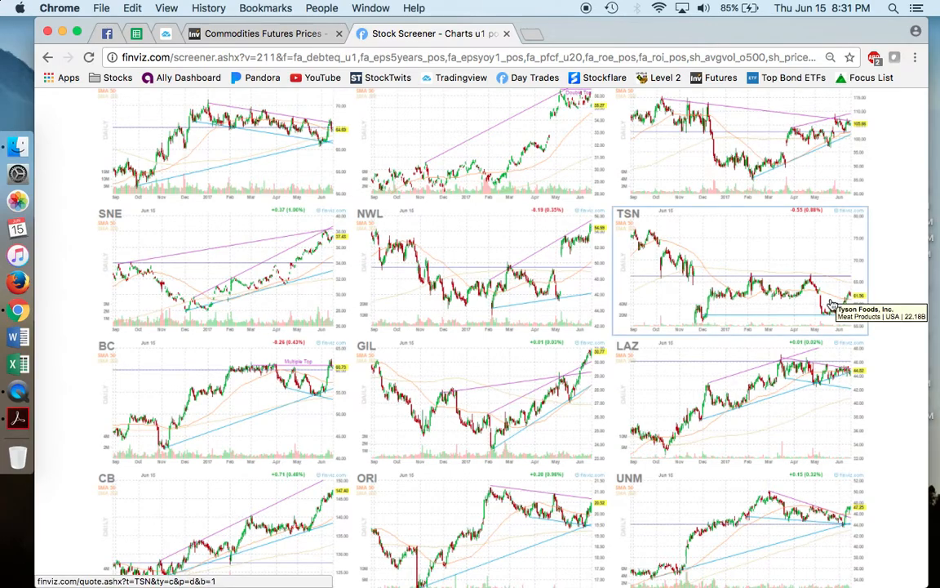
{"action": "scroll", "coordinate": [875, 283], "scroll_direction": "up", "scroll_amount": 4}
{"action": "scroll", "coordinate": [481, 335], "scroll_direction": "up", "scroll_amount": 2}
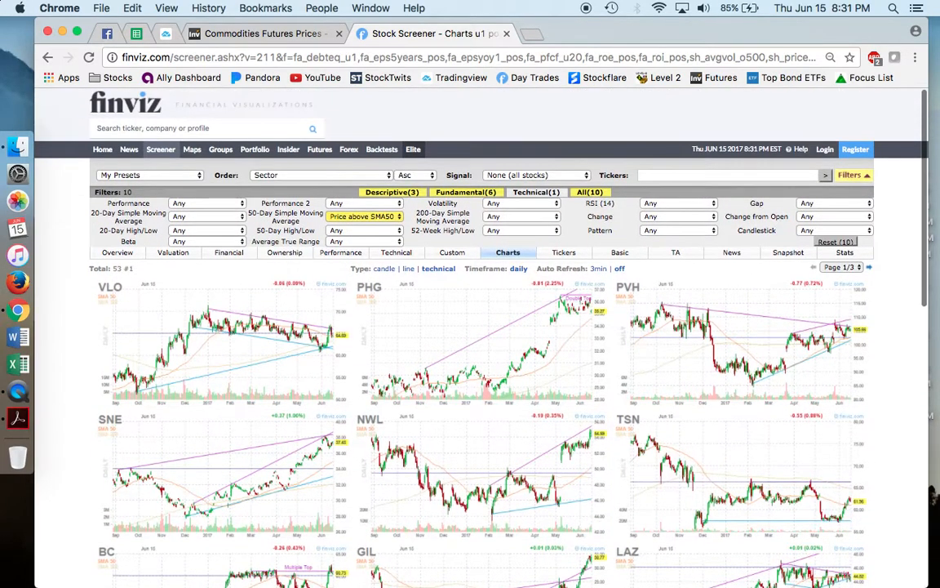